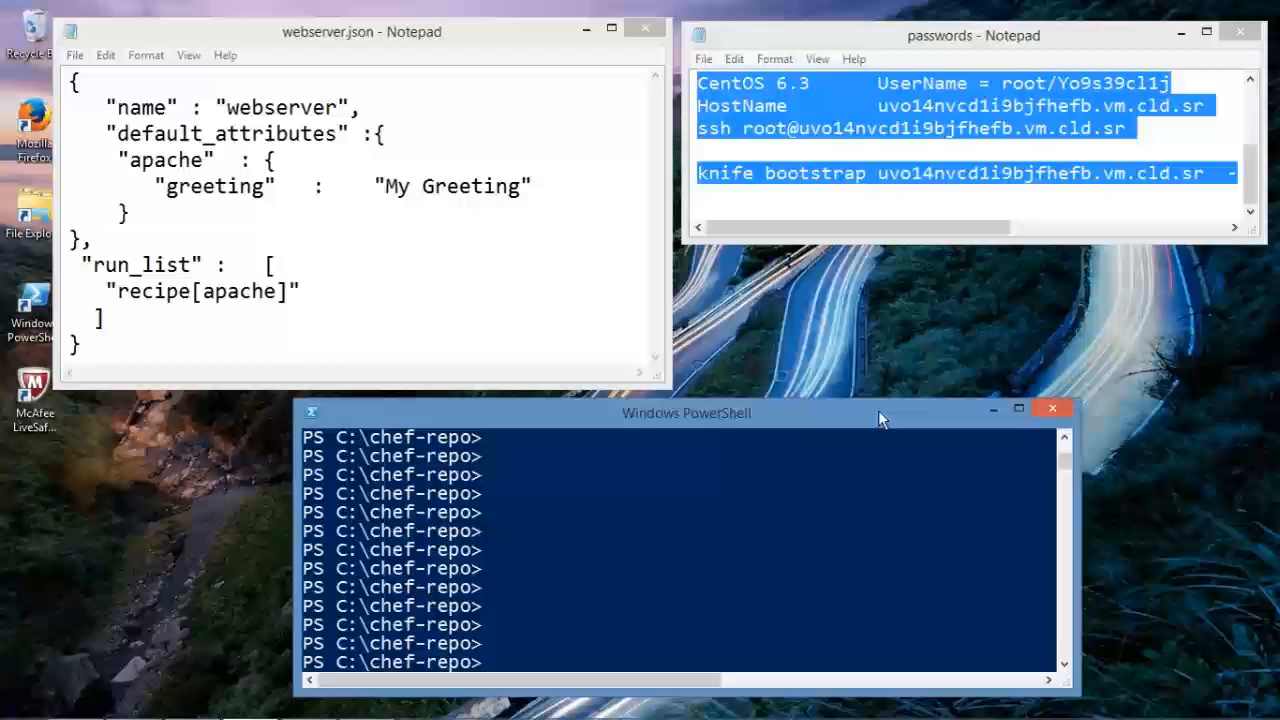
# Bring PowerShell and the passwords notes forward, then switch to the webserver.json role file.
pyautogui.moveTo(880, 412); pyautogui.dragTo(868, 418)
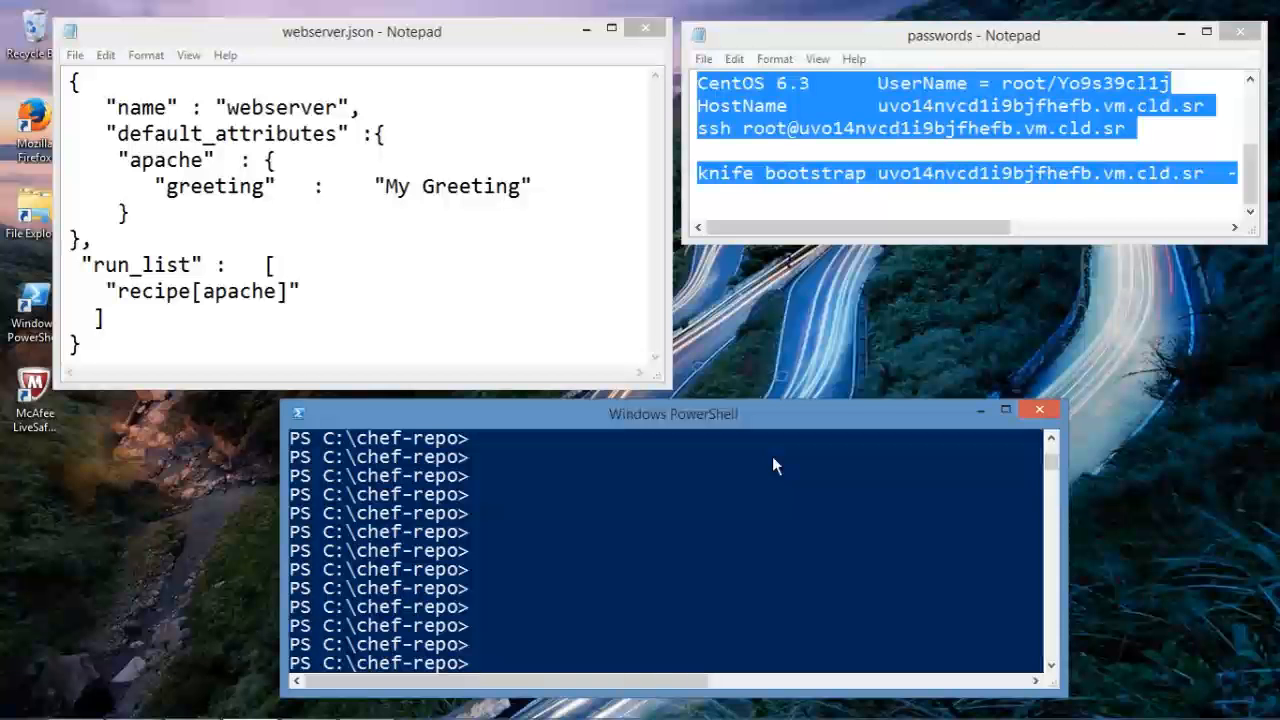
pyautogui.click(983, 42)
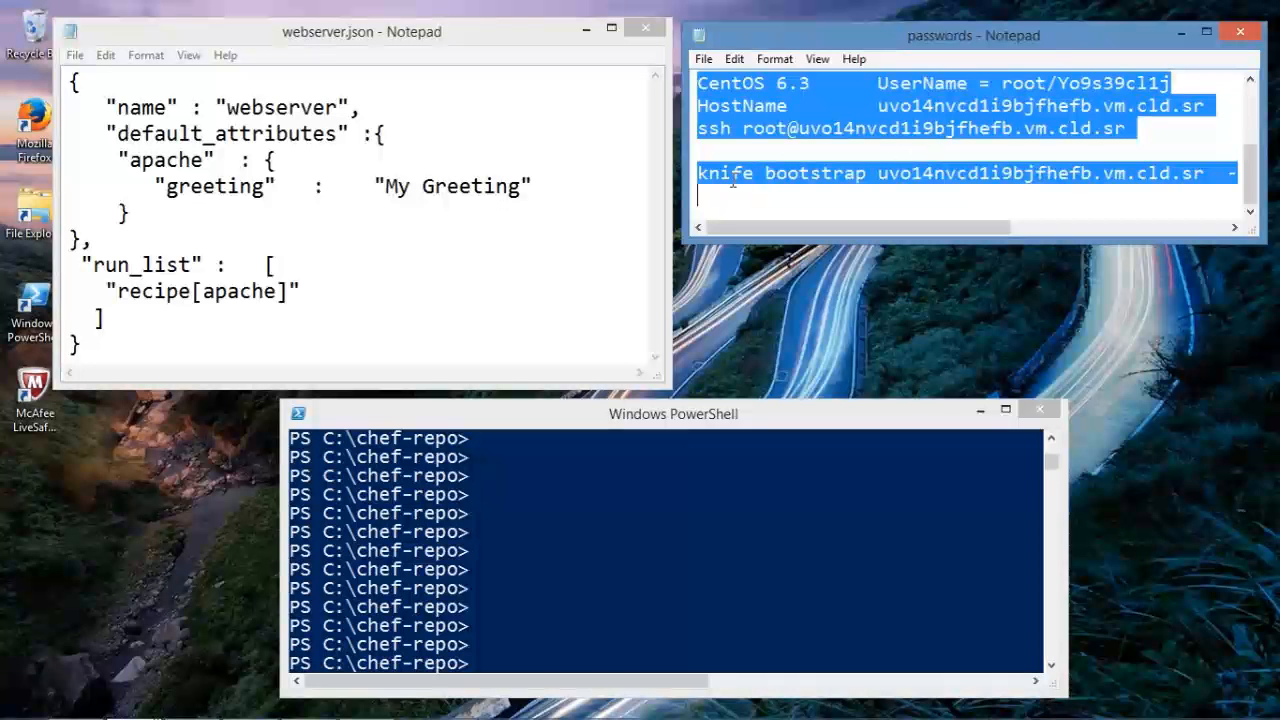
pyautogui.click(595, 210)
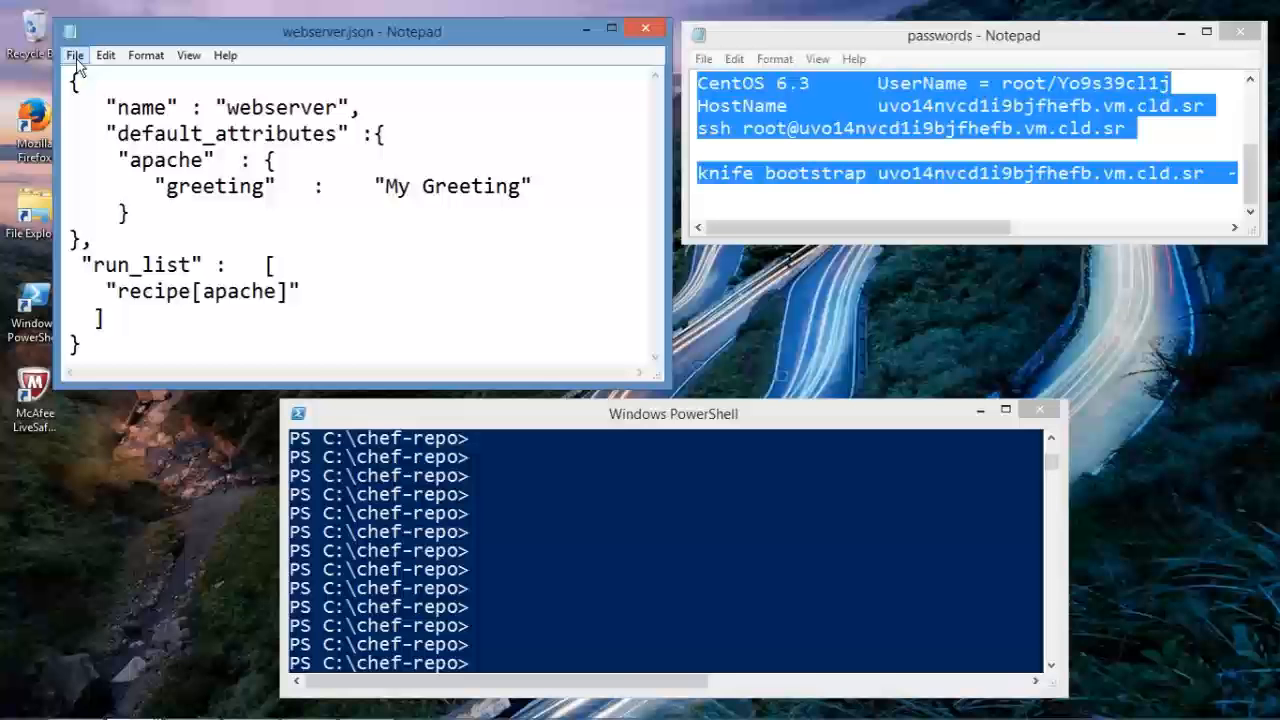
pyautogui.click(75, 55)
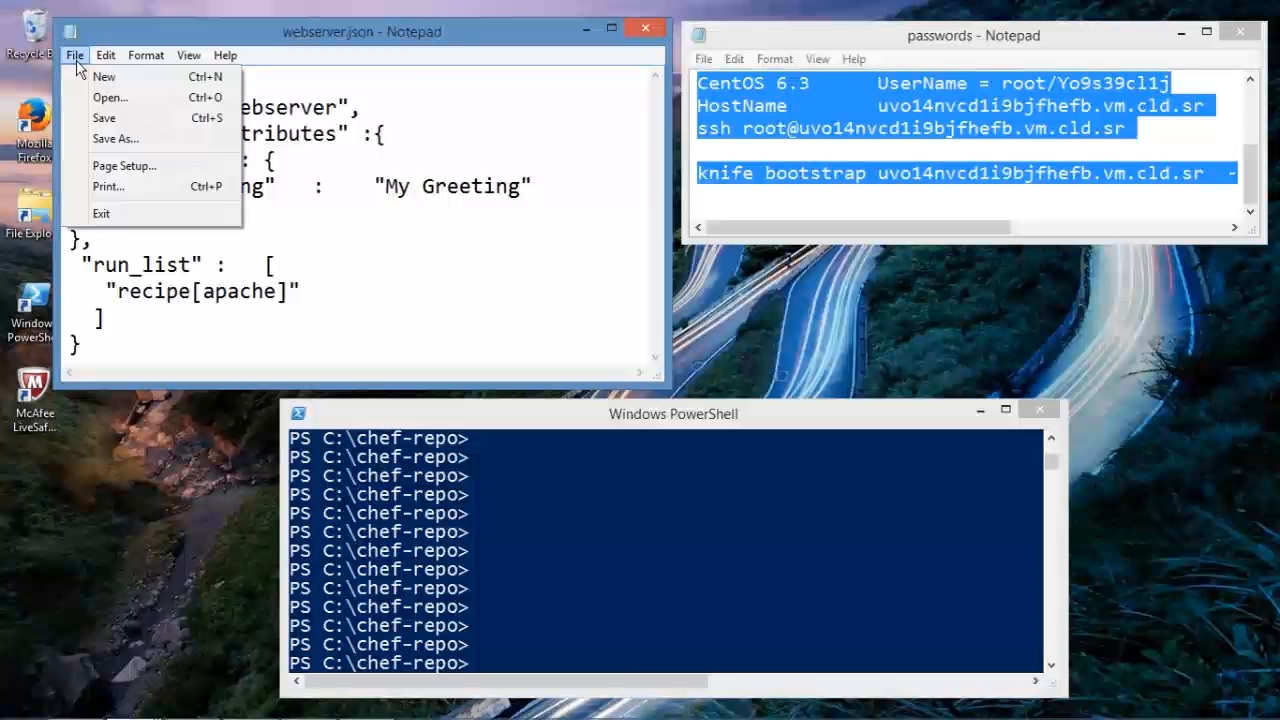
pyautogui.click(115, 139)
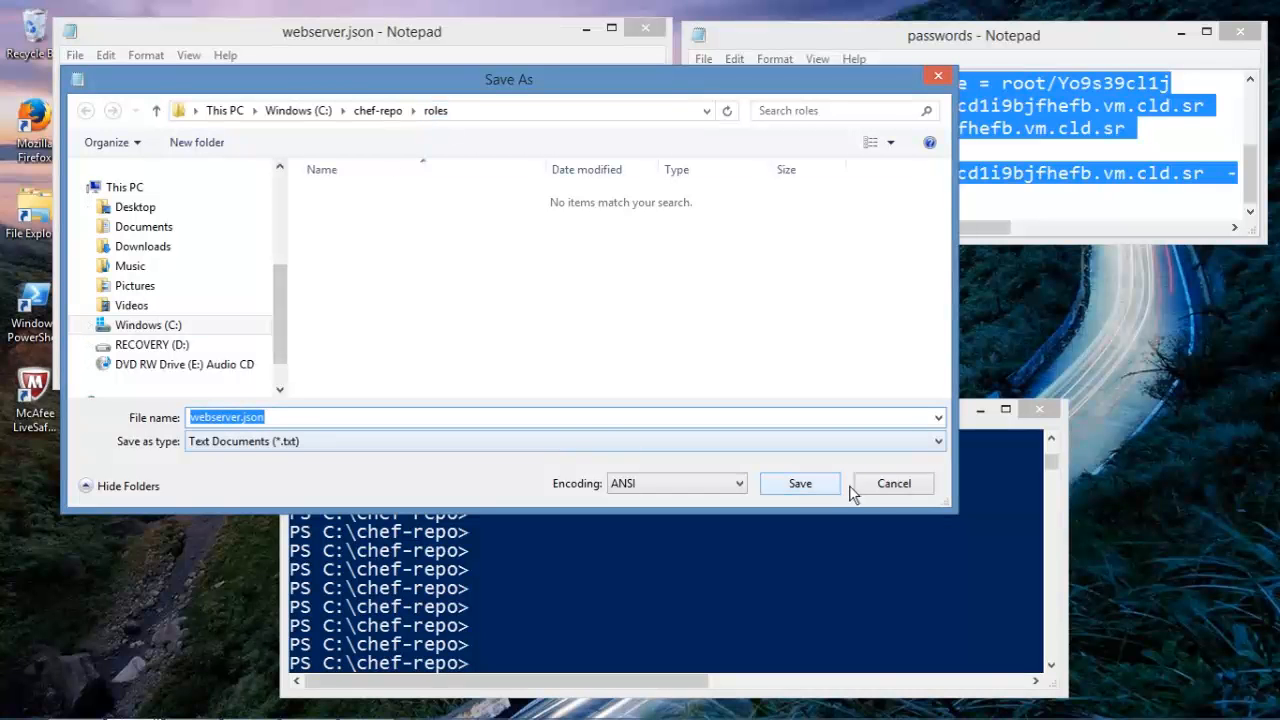
pyautogui.click(884, 483)
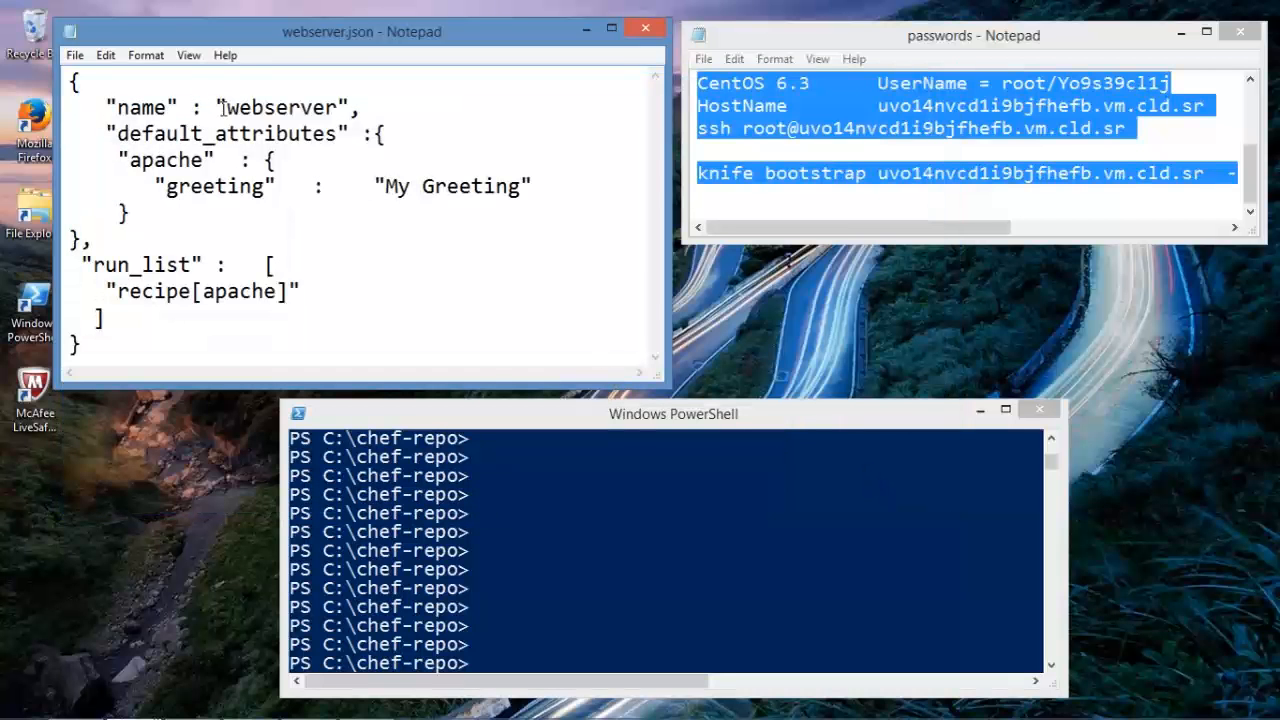
pyautogui.moveTo(228, 107); pyautogui.dragTo(340, 107)
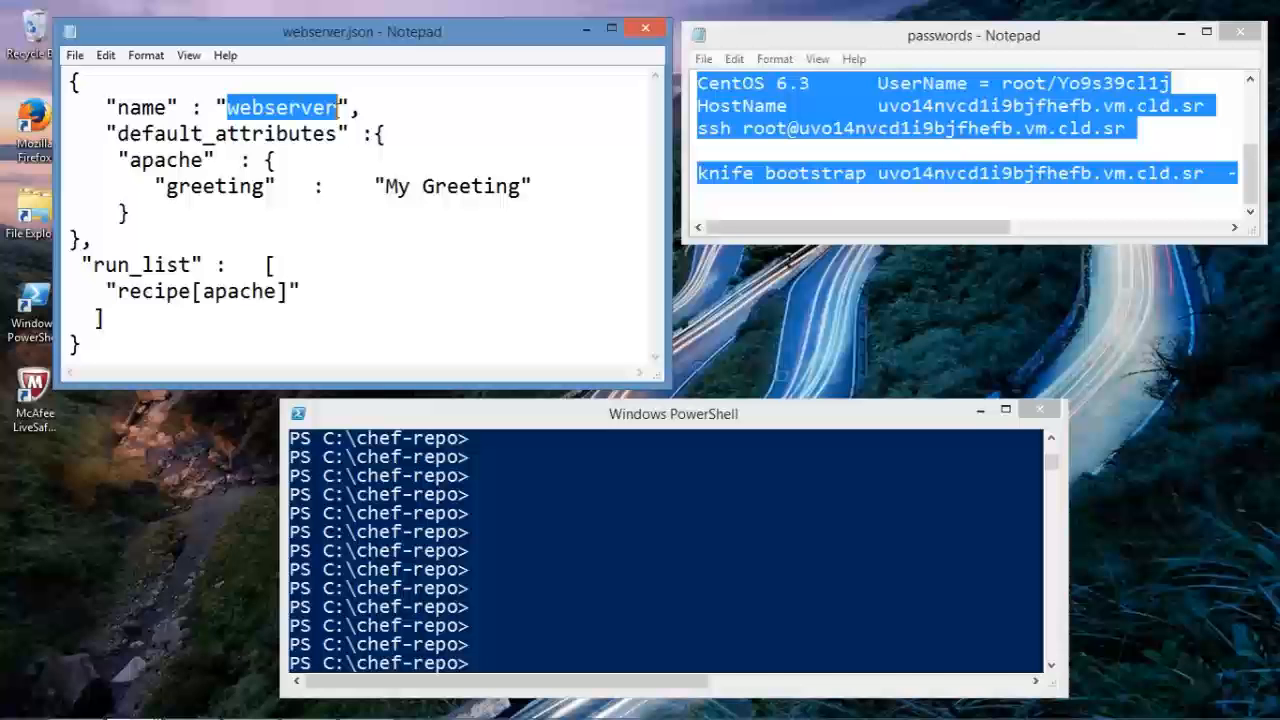
pyautogui.press('Right')
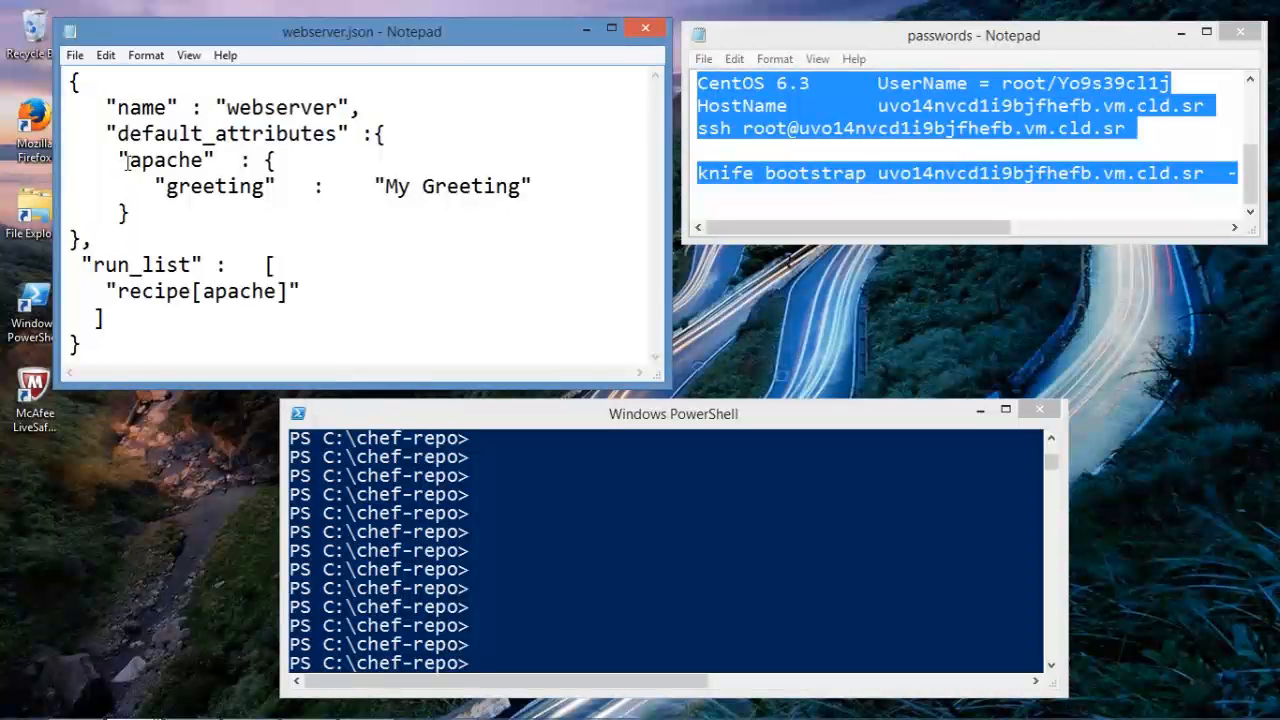
pyautogui.click(403, 186)
pyautogui.click(127, 252)
# Run knife role from file webserver.json to upload the webserver role.
pyautogui.click(520, 412)
pyautogui.click(530, 663)
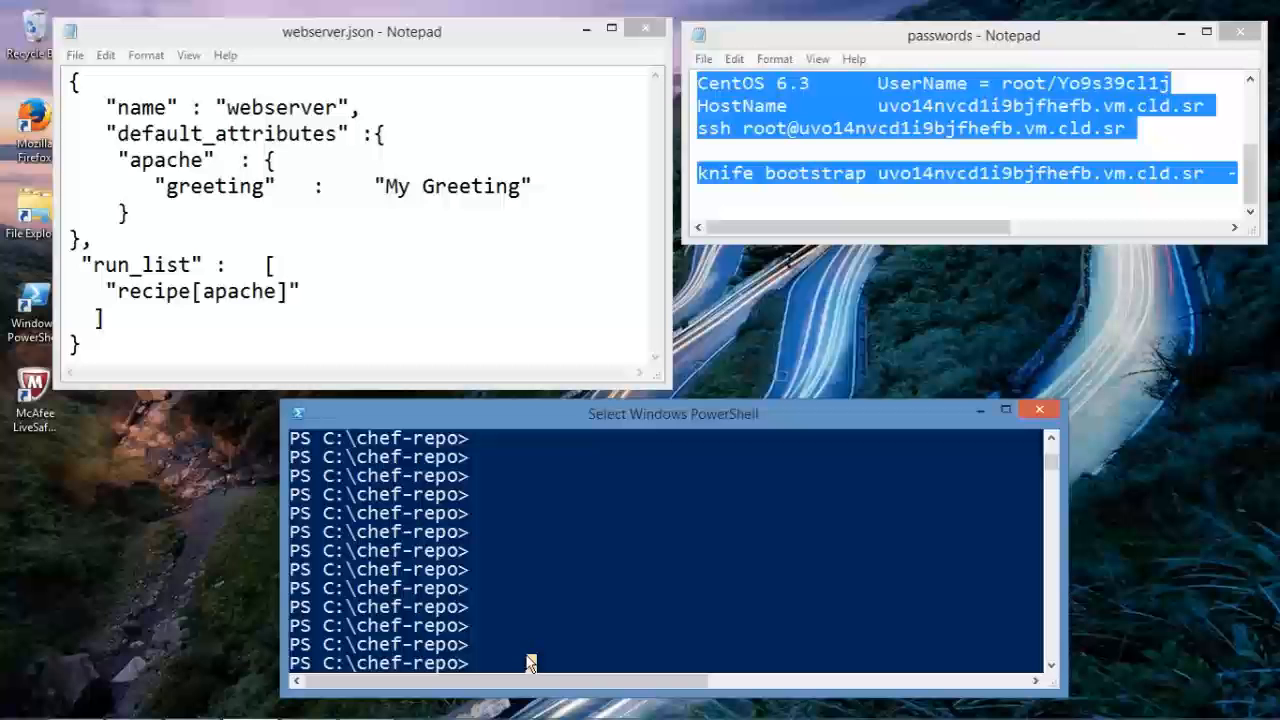
pyautogui.click(482, 666)
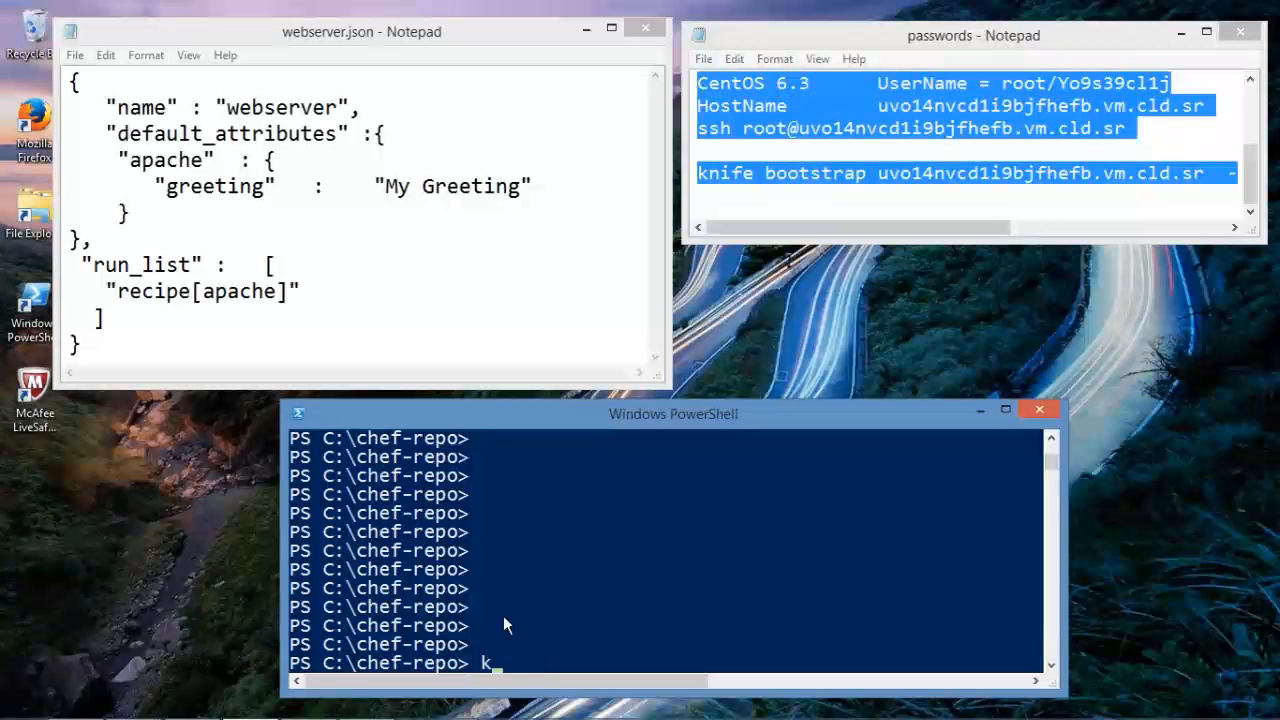
pyautogui.write('knif')
pyautogui.write('e role ')
pyautogui.write('from ')
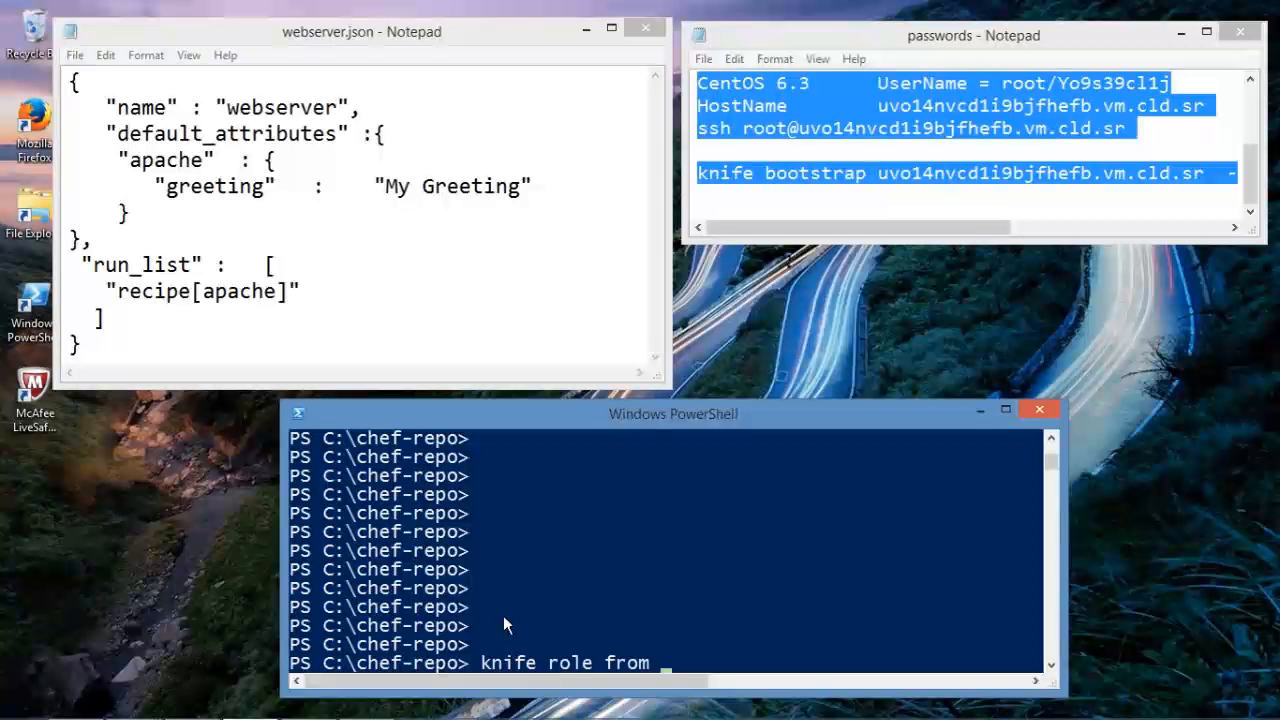
pyautogui.write('file')
pyautogui.write(' webserve')
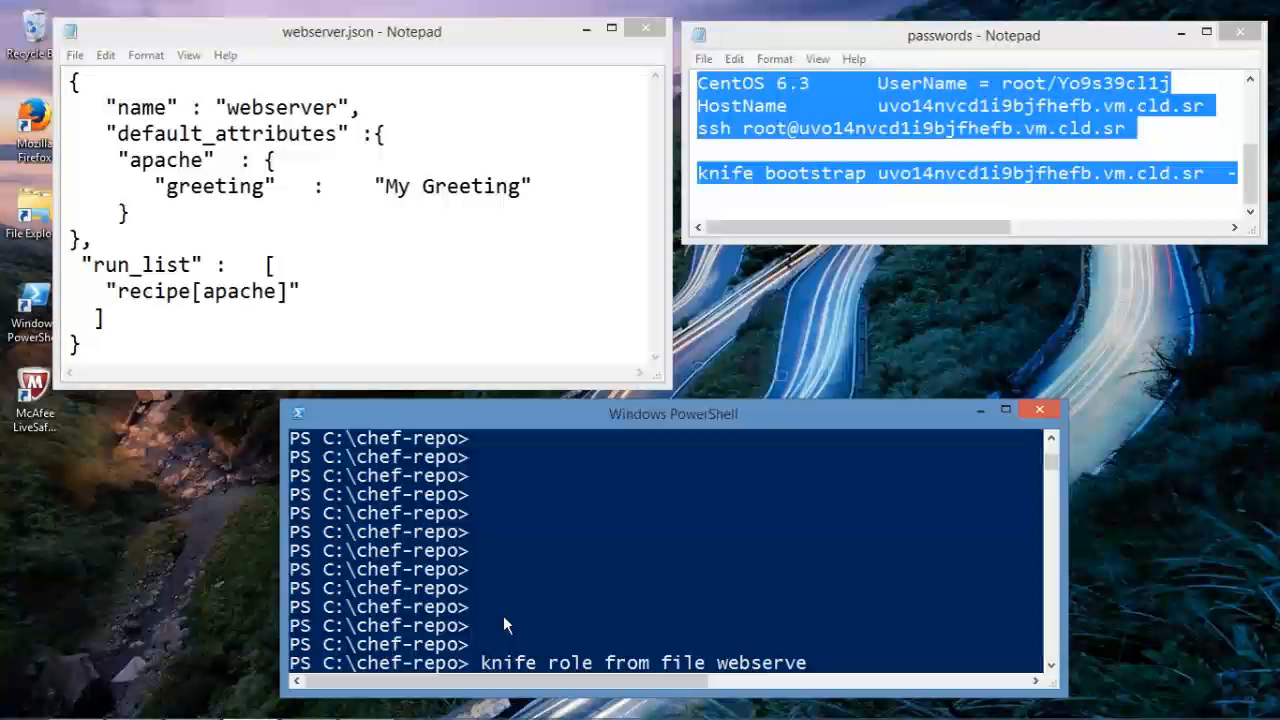
pyautogui.write('r.ja')
pyautogui.press('BackSpace')
pyautogui.write('son')
pyautogui.press('Return')
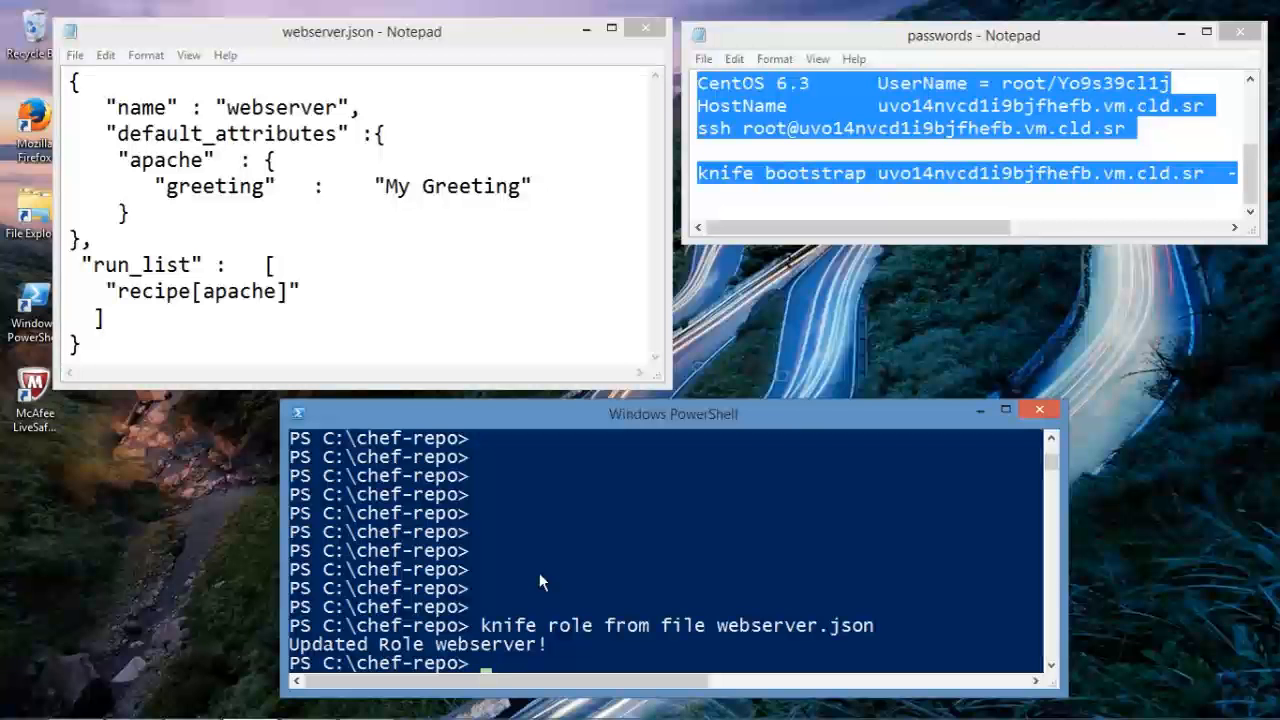
pyautogui.write('knife')
pyautogui.write(' node ')
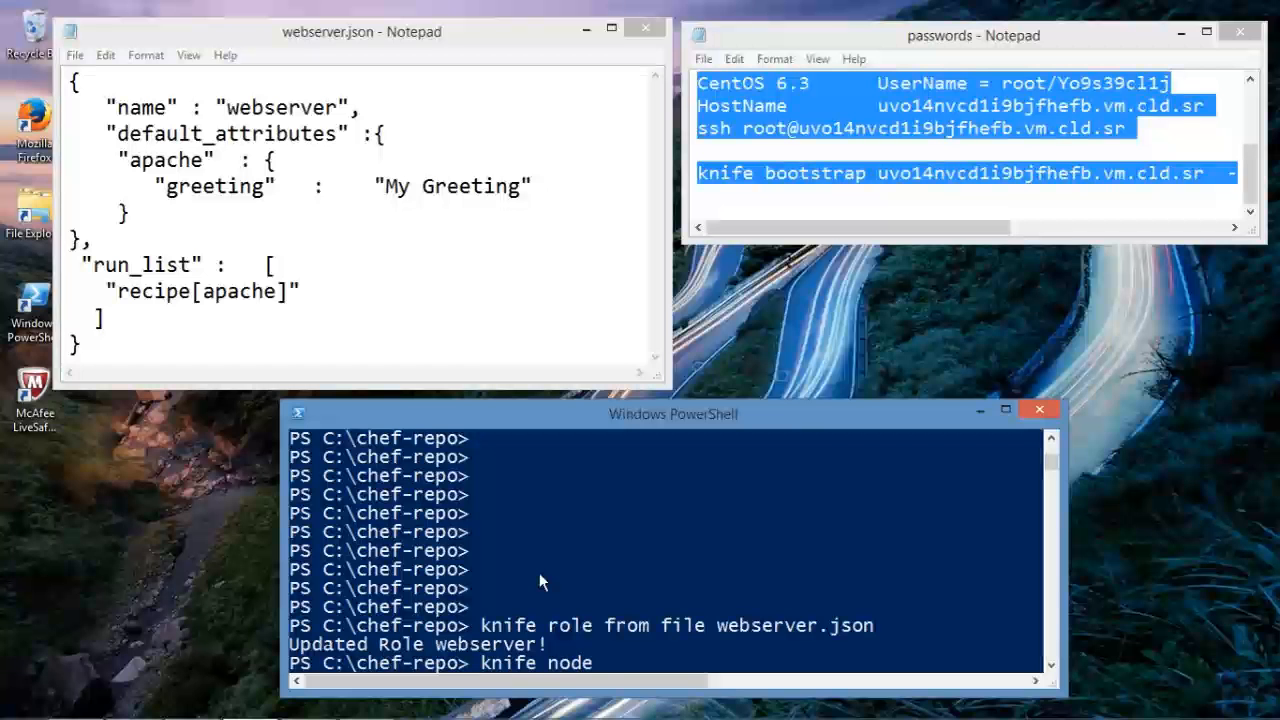
pyautogui.write('show ')
pyautogui.write('Fits')
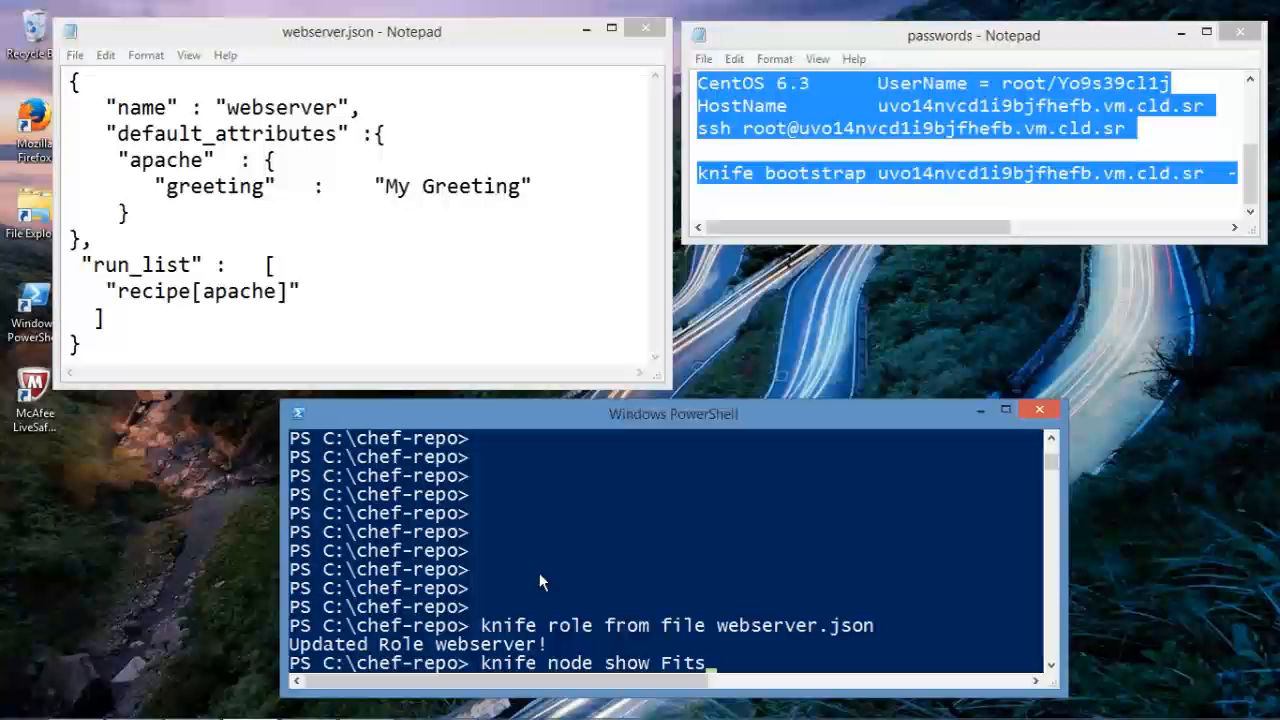
# Run knife node show FirstNode and select its recipe[apache] run list entry.
pyautogui.press('BackSpace')
pyautogui.press('BackSpace')
pyautogui.write('st')
pyautogui.press('BackSpace')
pyautogui.press('BackSpace')
pyautogui.write('rstN')
pyautogui.write('ode')
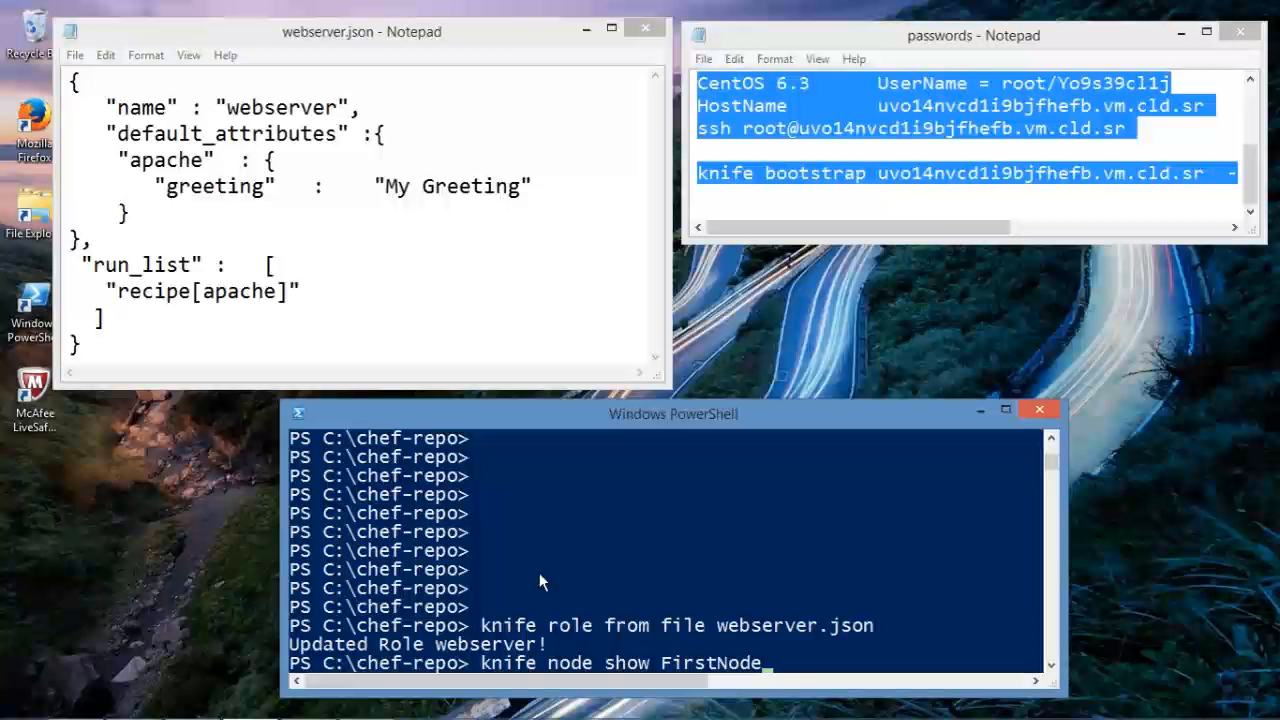
pyautogui.press('Return')
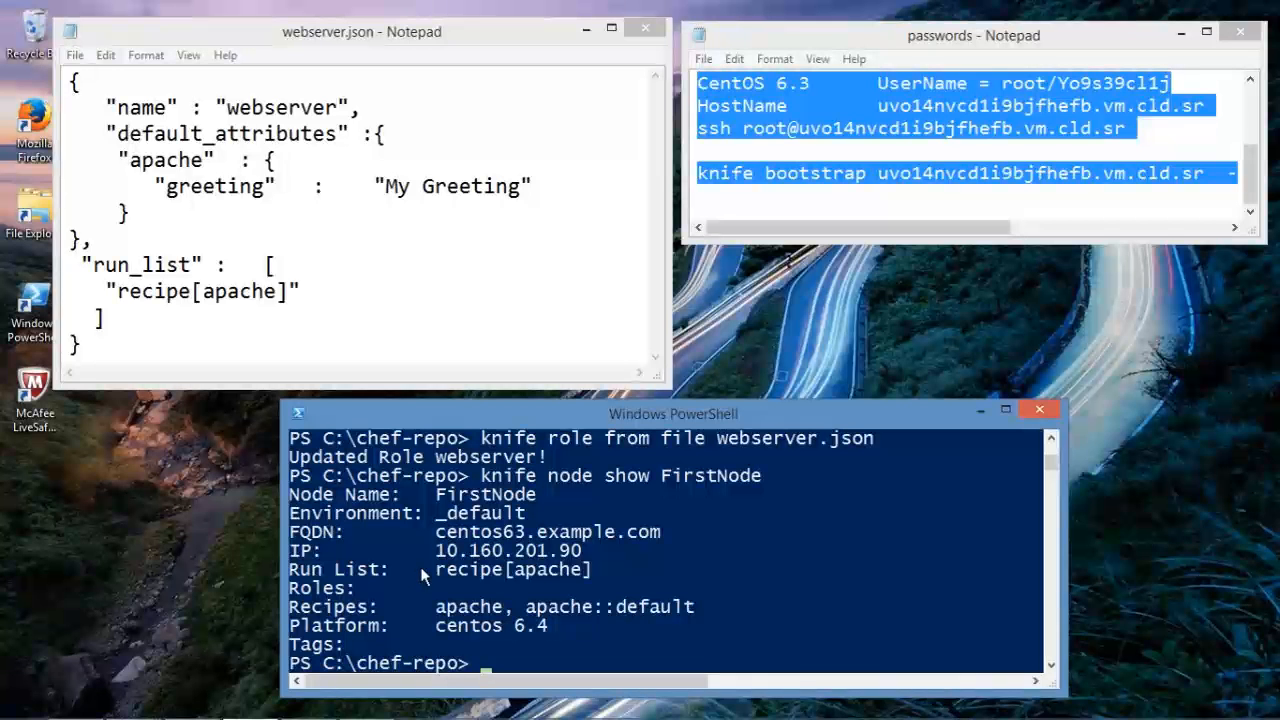
pyautogui.moveTo(433, 569); pyautogui.dragTo(588, 572)
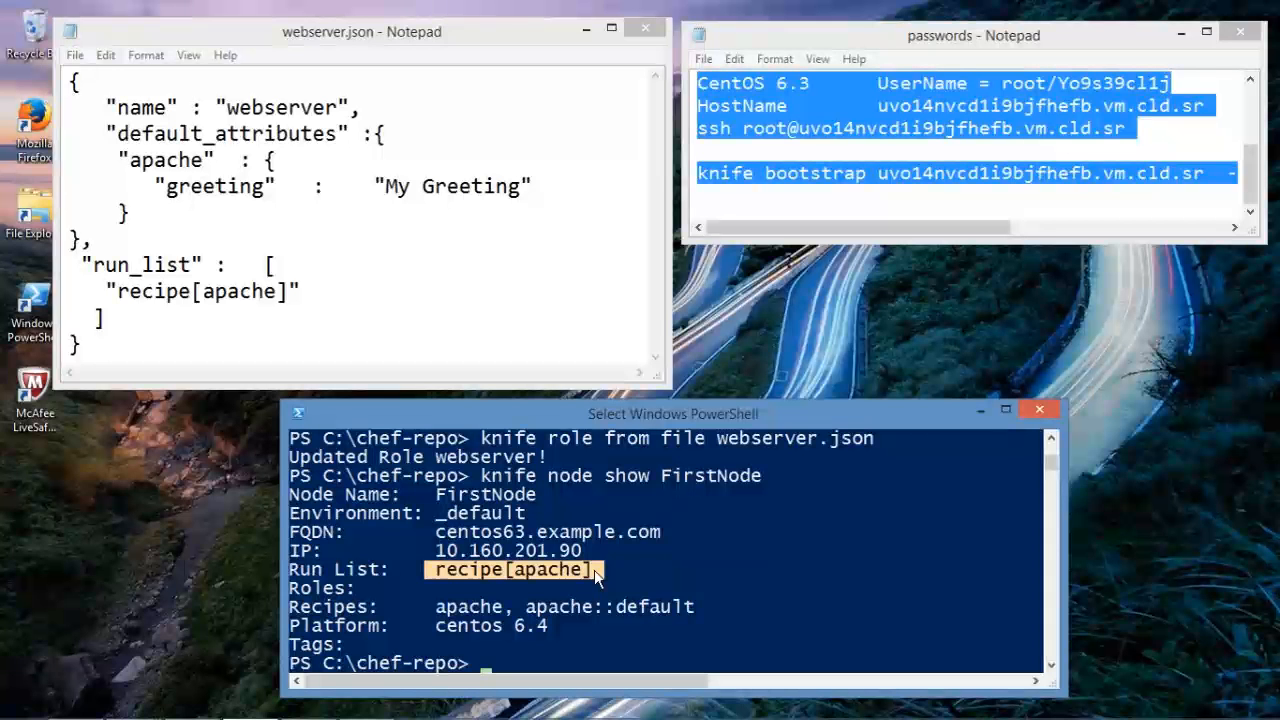
# Run knife node run list remove FirstNode 'recipe[apache]' in the widened console.
pyautogui.click(573, 644)
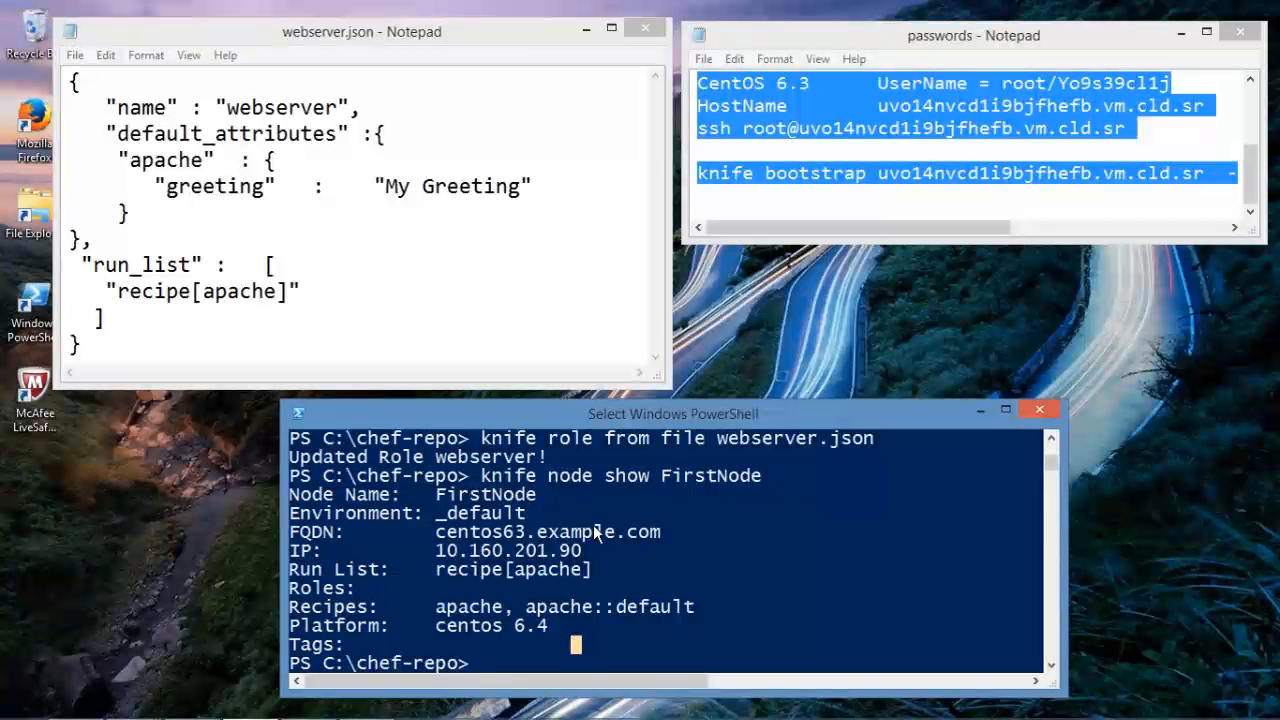
pyautogui.write('kni')
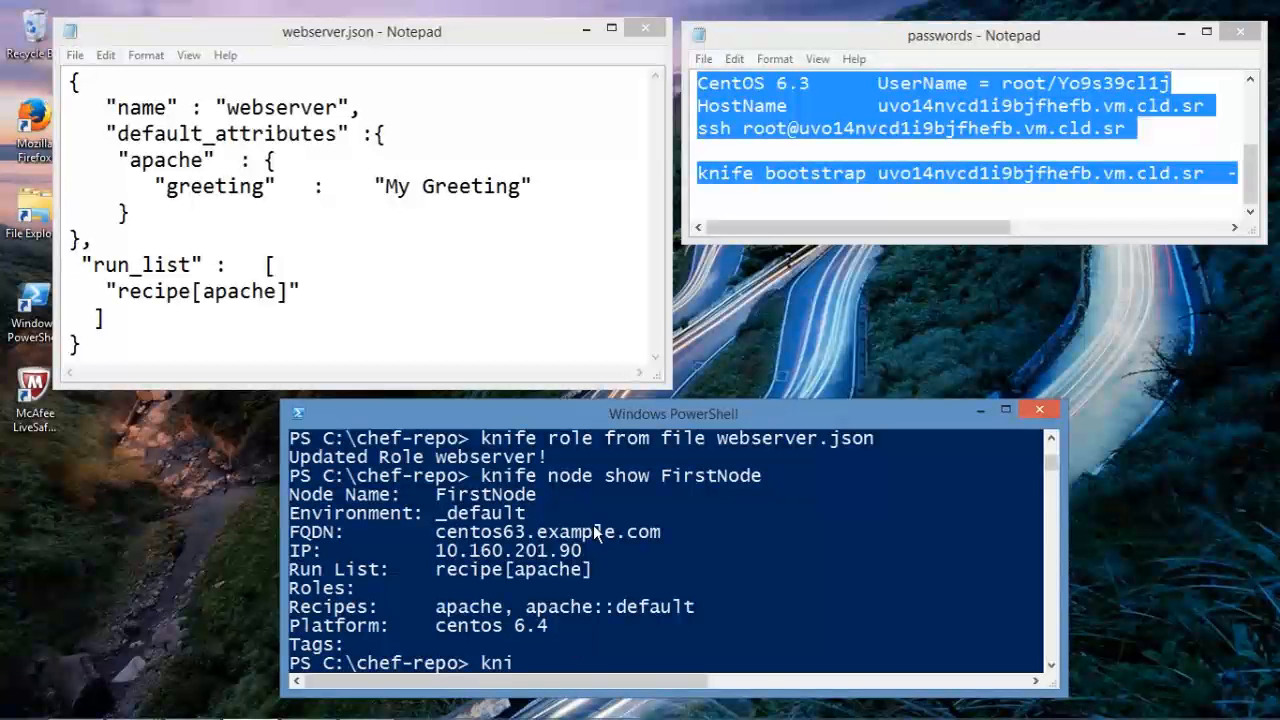
pyautogui.write('fe no')
pyautogui.write('de run')
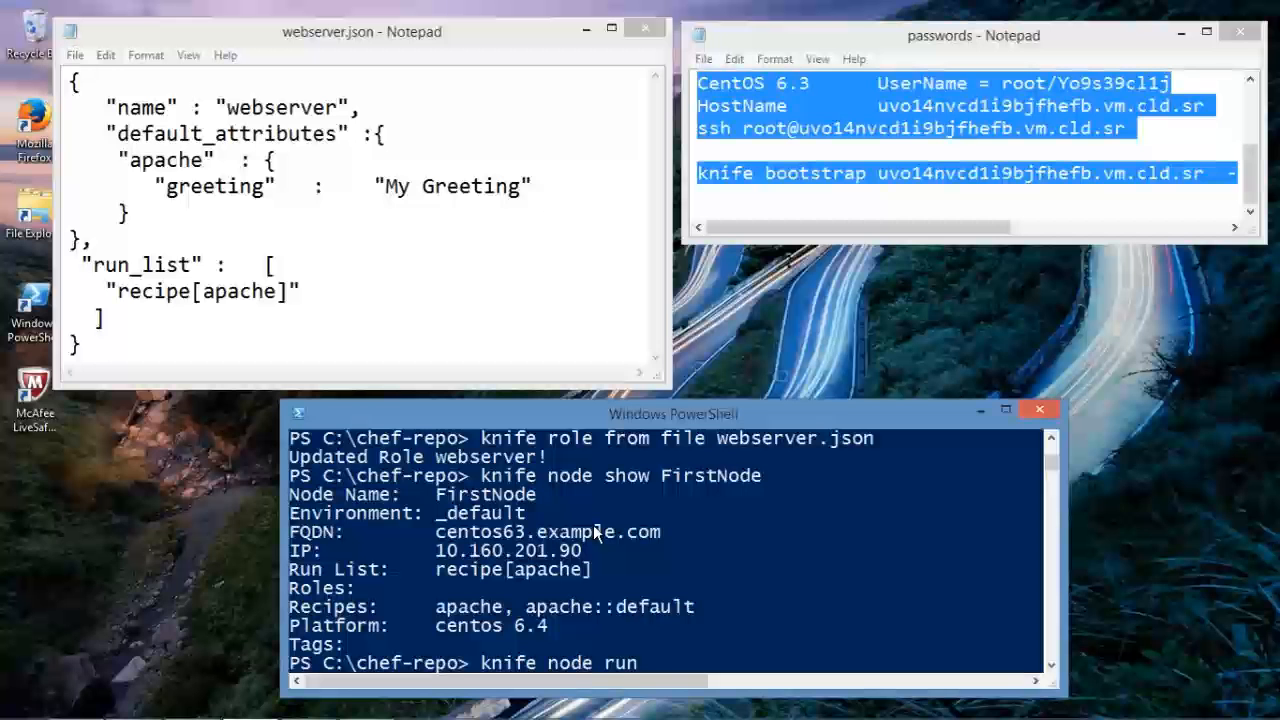
pyautogui.write(' list')
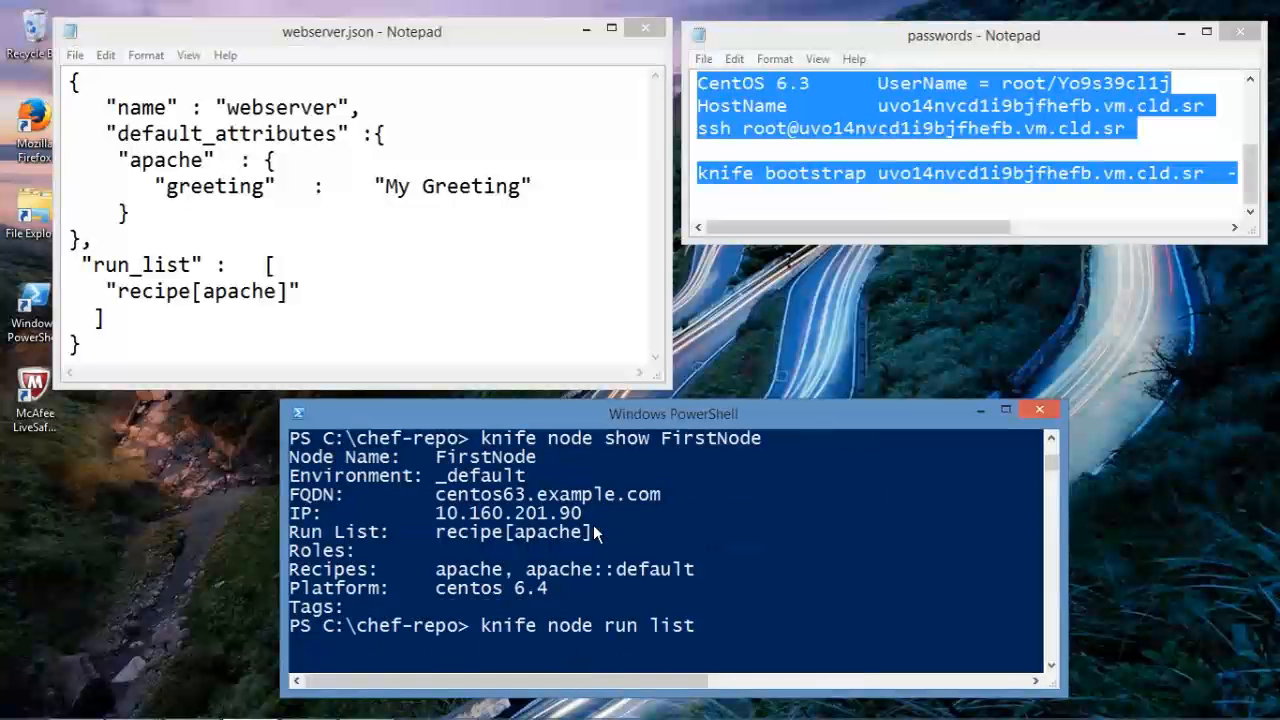
pyautogui.write(' re')
pyautogui.write('move ')
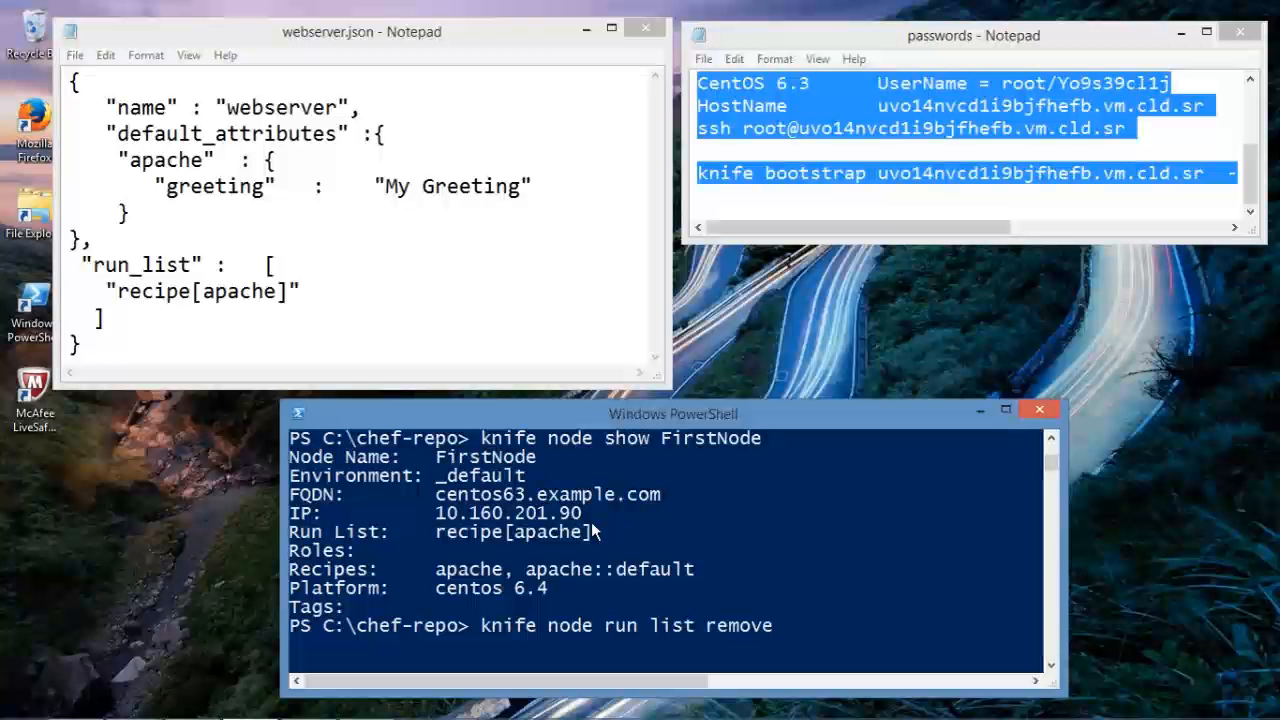
pyautogui.write('First')
pyautogui.write('Node ')
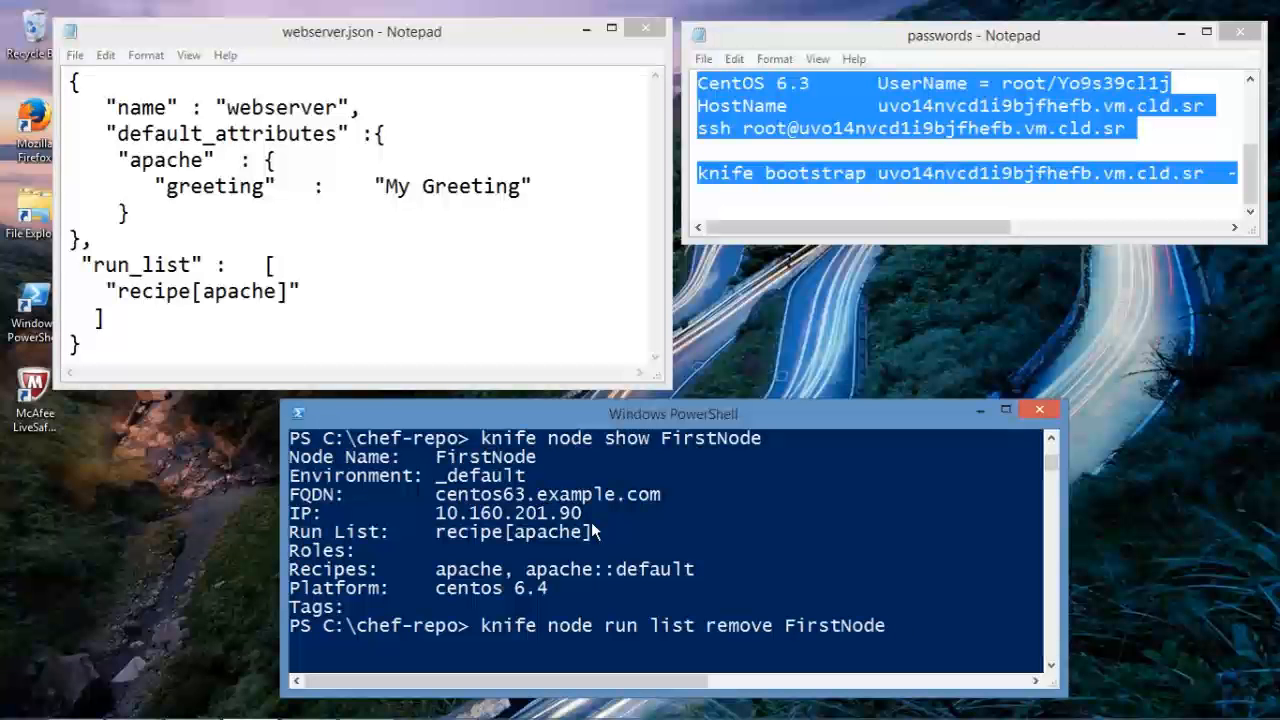
pyautogui.write("'")
pyautogui.moveTo(1062, 528)
pyautogui.mouseDown()
pyautogui.moveTo(1232, 520)
pyautogui.moveTo(1218, 520)
pyautogui.mouseUp()
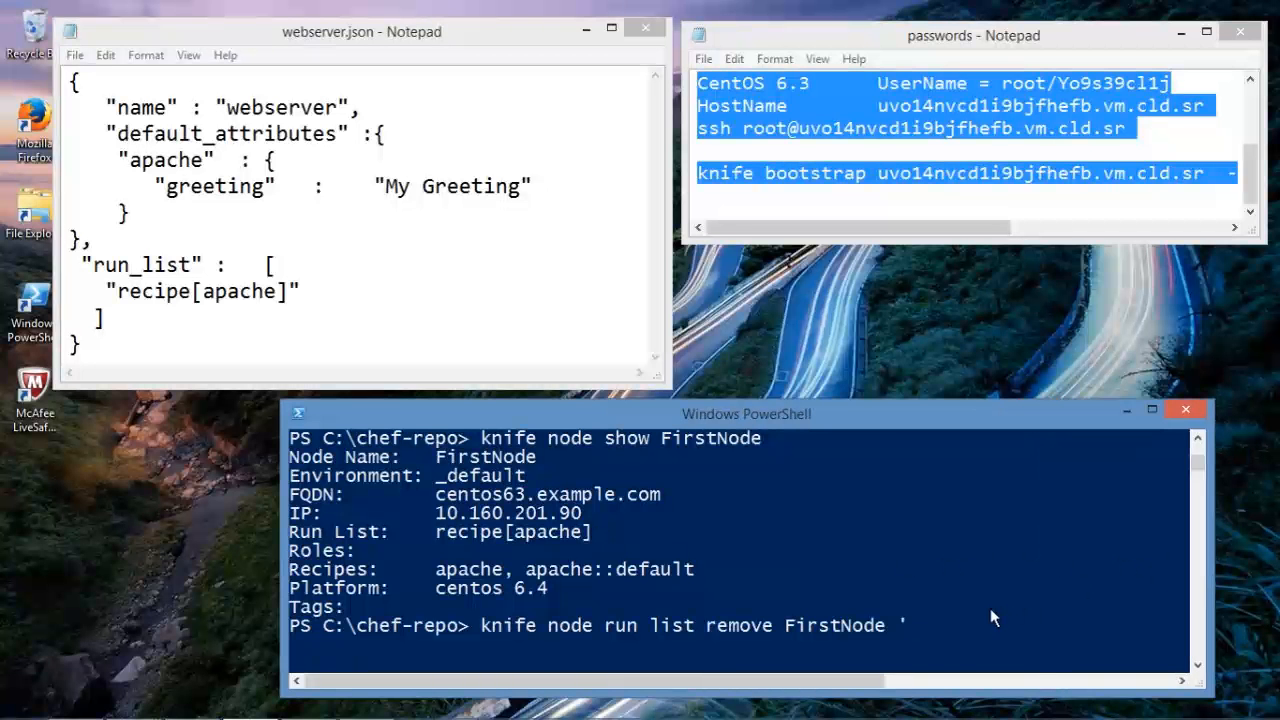
pyautogui.write('recipe[a')
pyautogui.write('pache]')
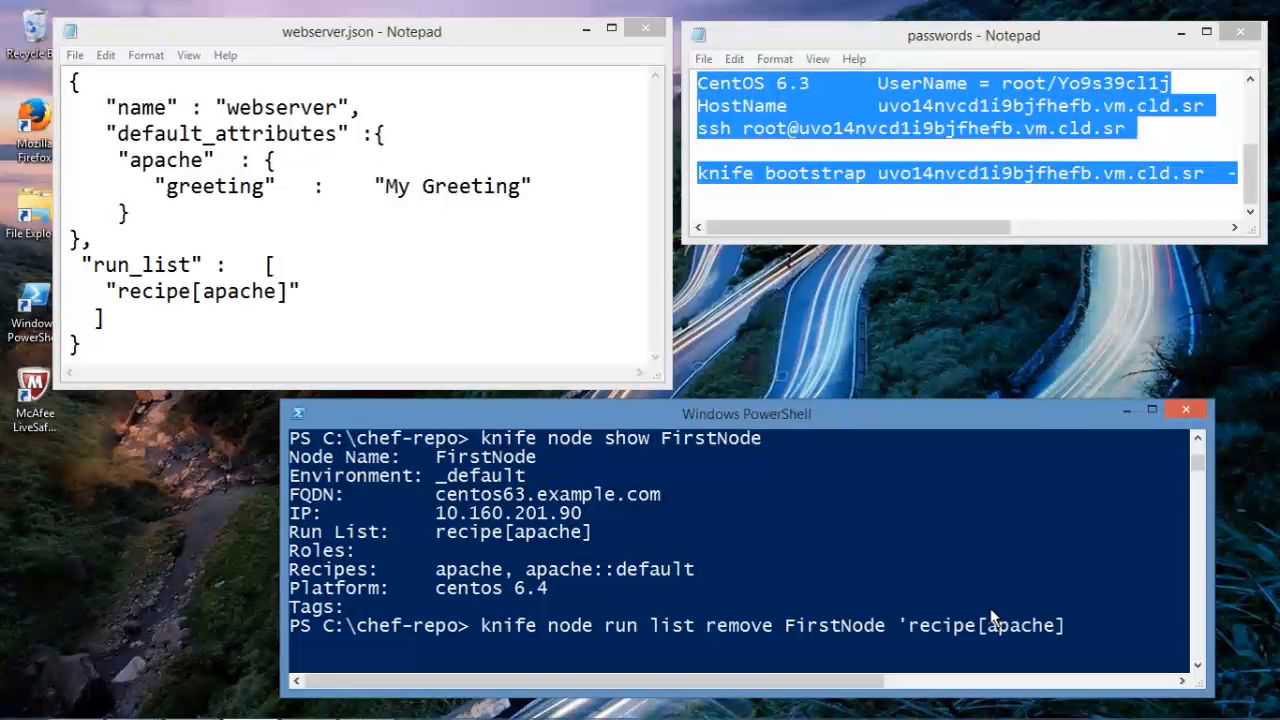
pyautogui.write("'")
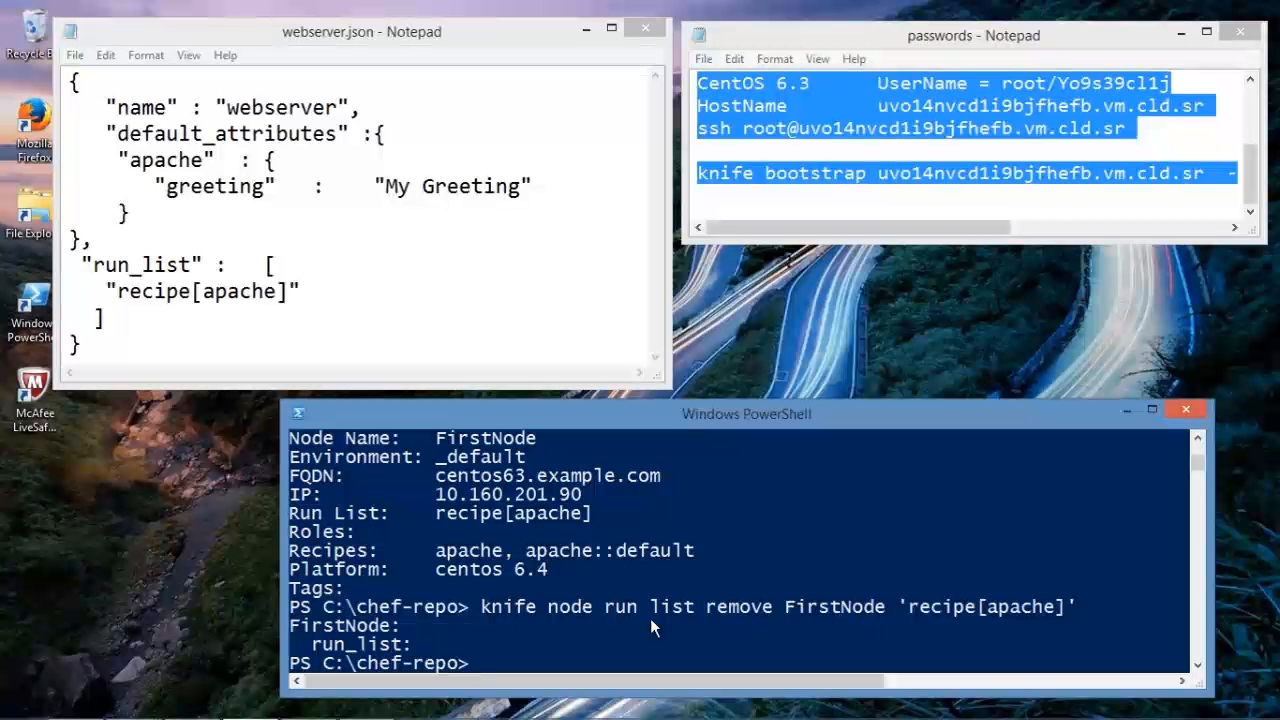
pyautogui.write('kni')
pyautogui.write('fe')
pyautogui.write(' node r')
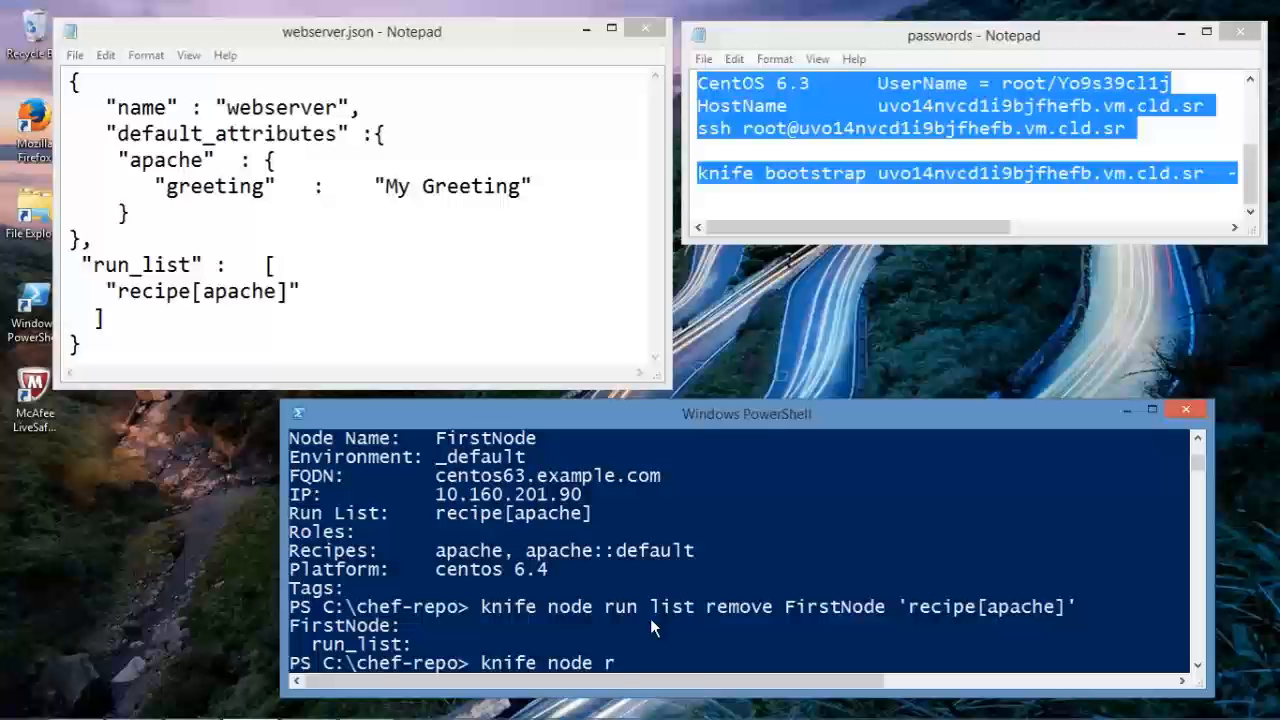
pyautogui.write('un lis')
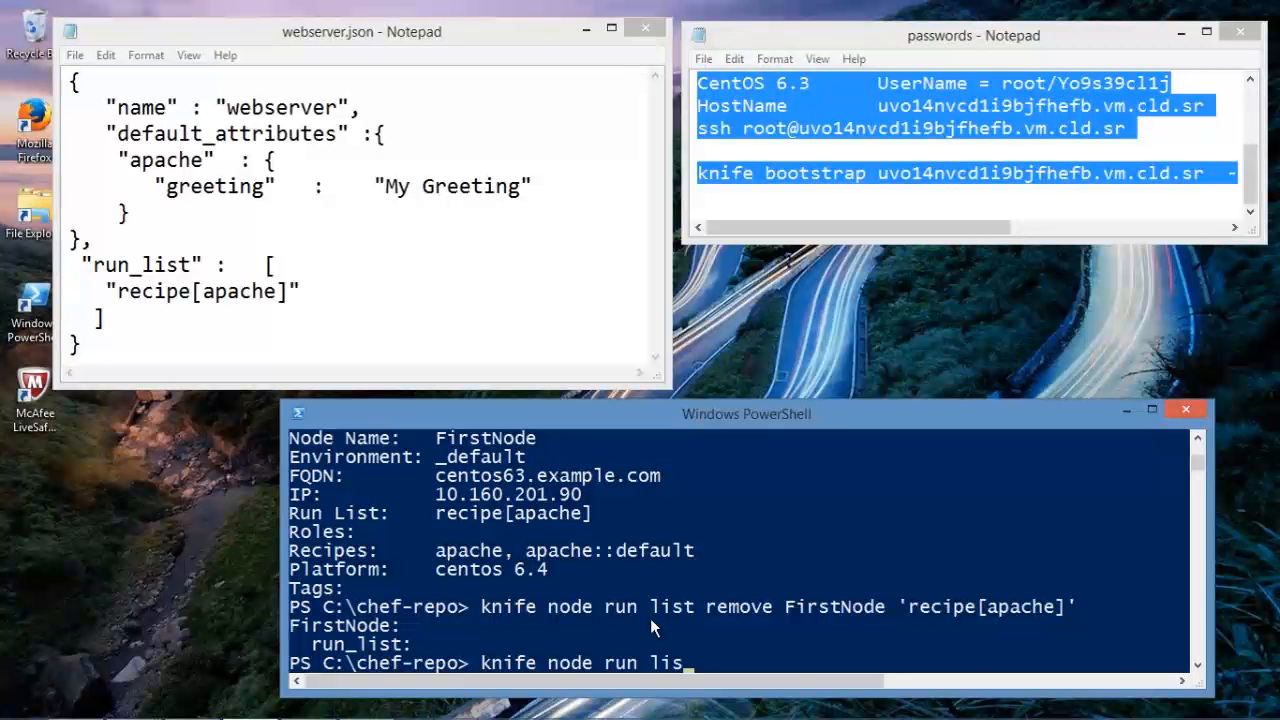
pyautogui.write('t add ')
pyautogui.write('First')
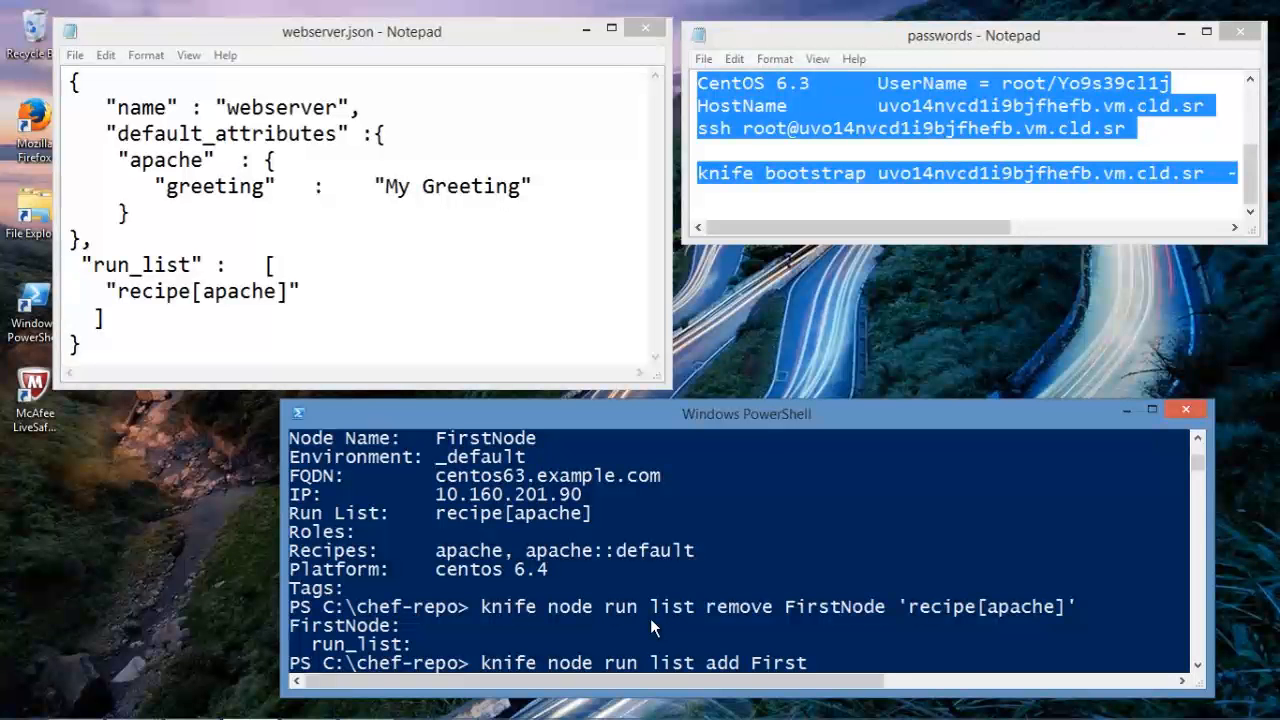
pyautogui.write('Node')
pyautogui.write(" 'role")
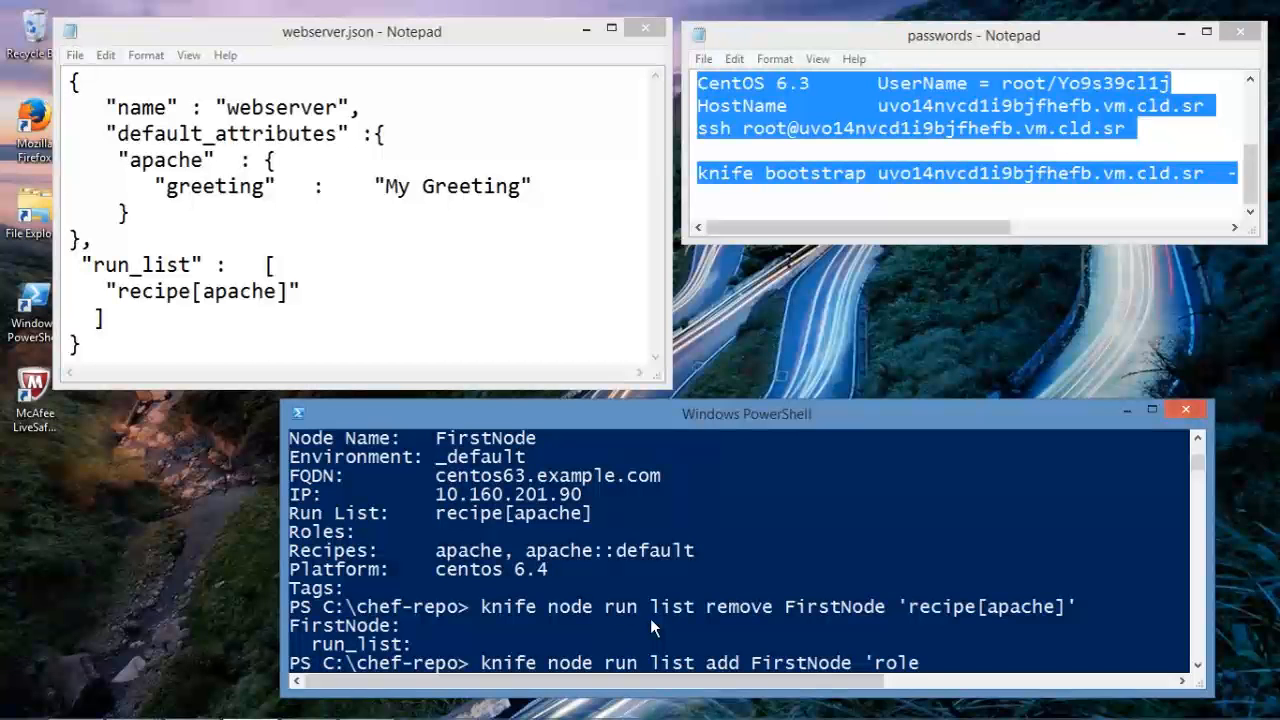
pyautogui.write('[')
pyautogui.write('webse')
pyautogui.write('rver]')
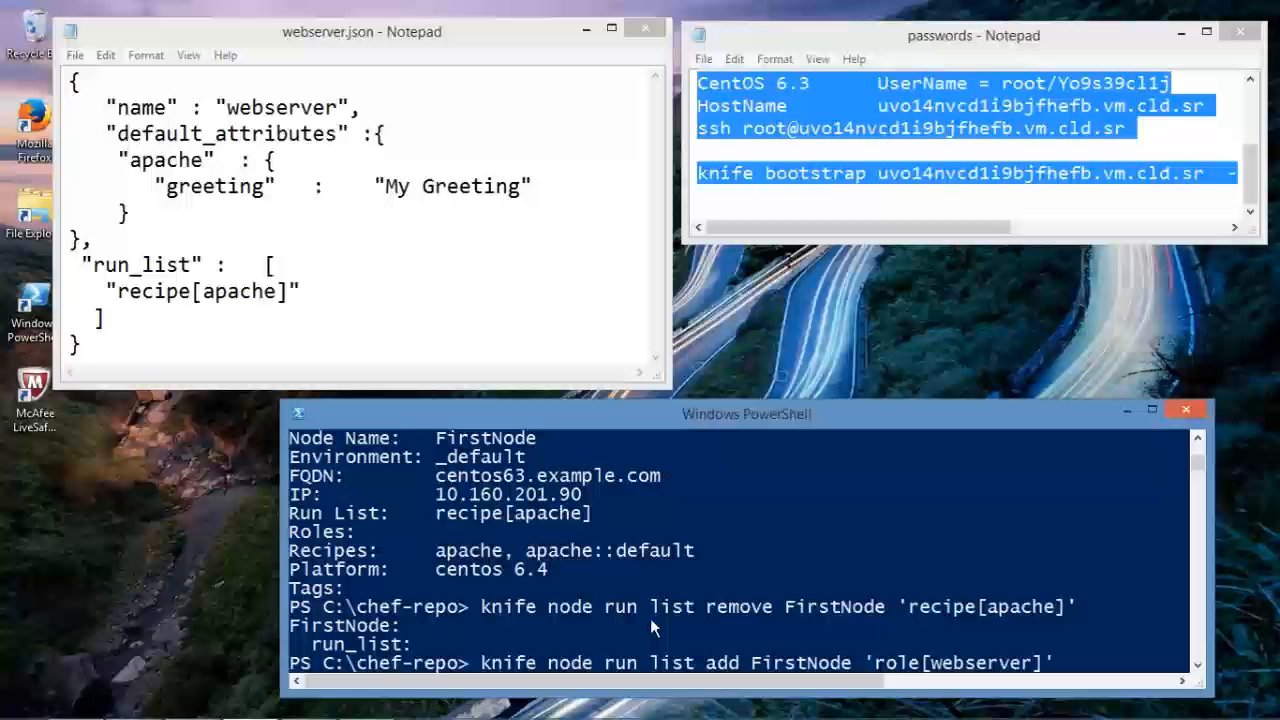
pyautogui.write("'")
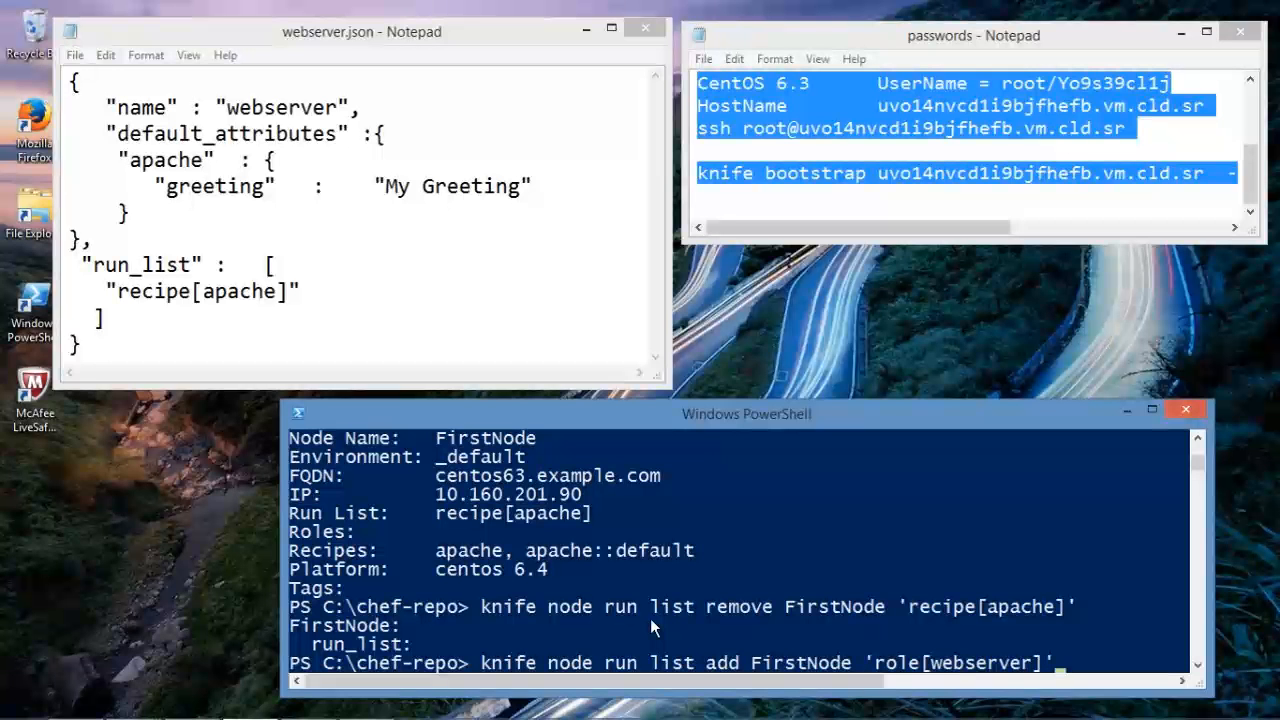
# Submit the knife command adding role[webserver] to FirstNode's run list.
pyautogui.press('Return')
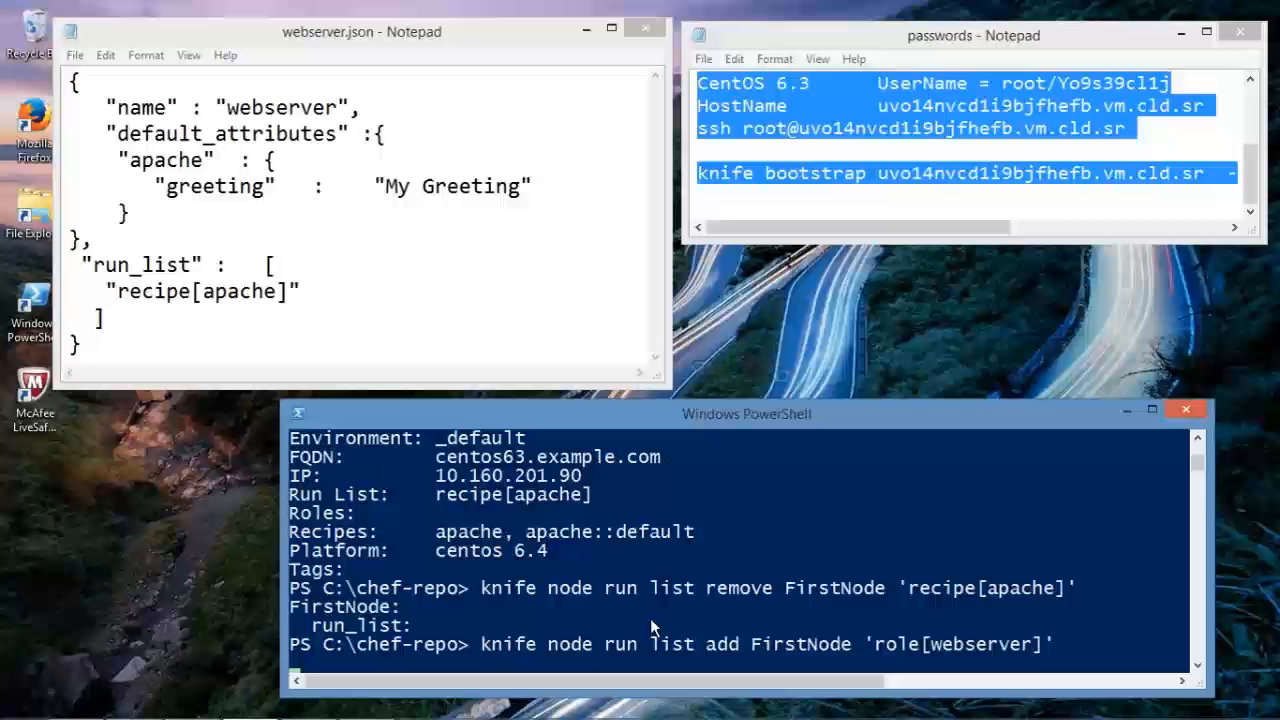